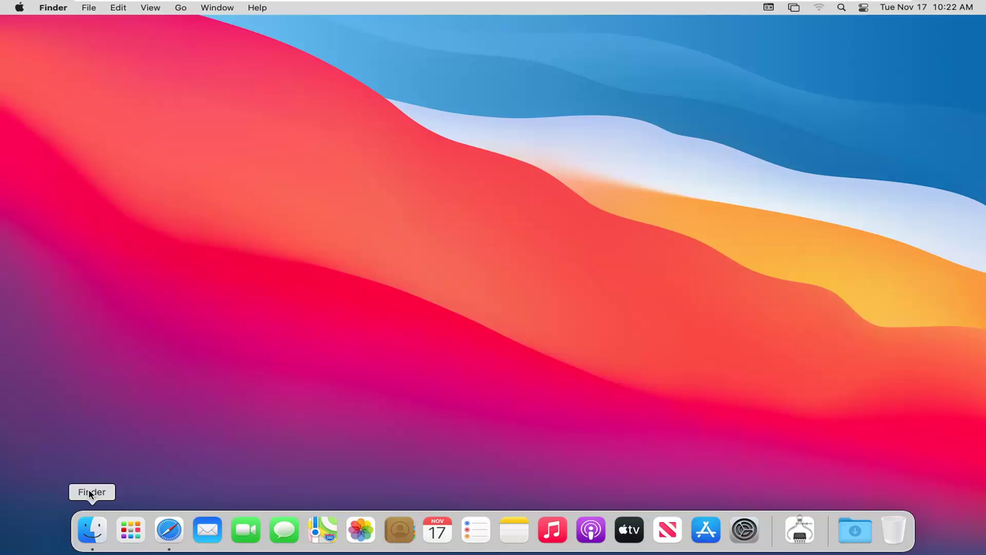
# Launch Finder from the Dock, browse Applications, then show the empty Desktop folder
pyautogui.click(96, 534)
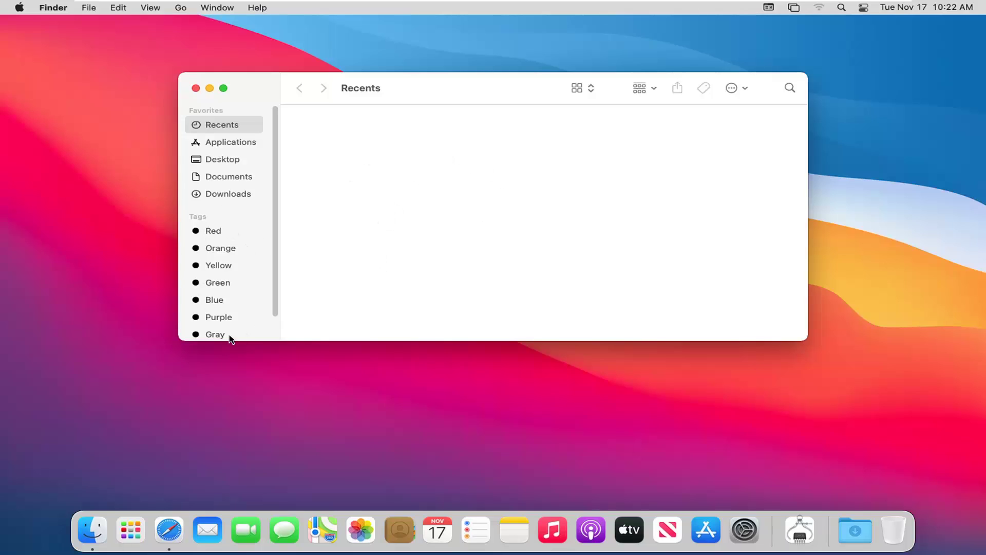
pyautogui.scroll(-2, 231, 277)
pyautogui.scroll(2, 218, 285)
pyautogui.click(225, 146)
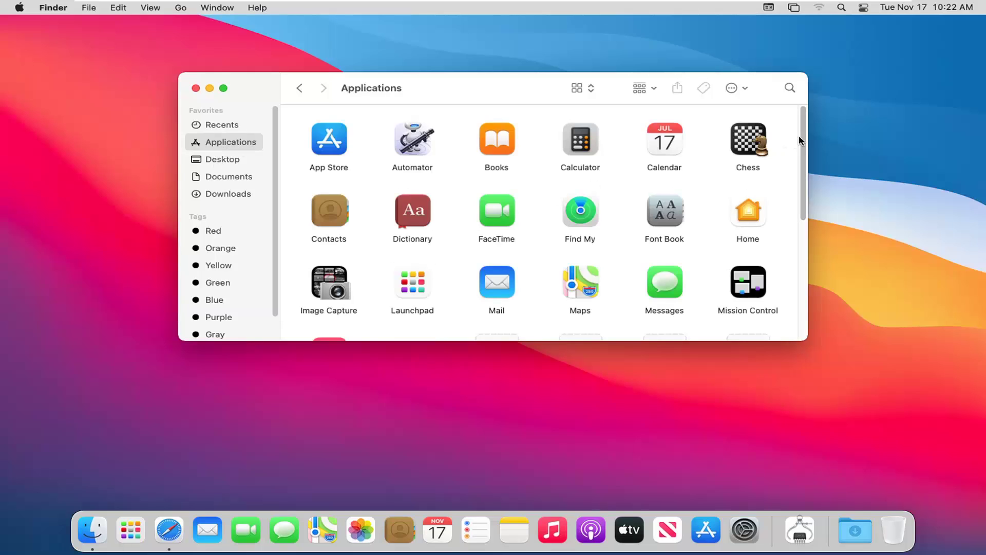
pyautogui.scroll(-5, 786, 201)
pyautogui.scroll(5, 783, 179)
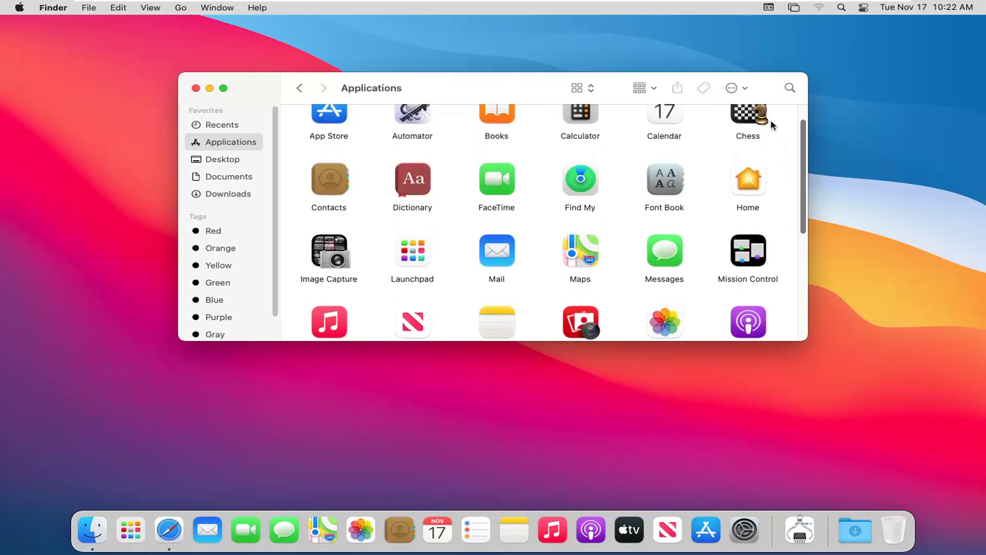
pyautogui.click(214, 165)
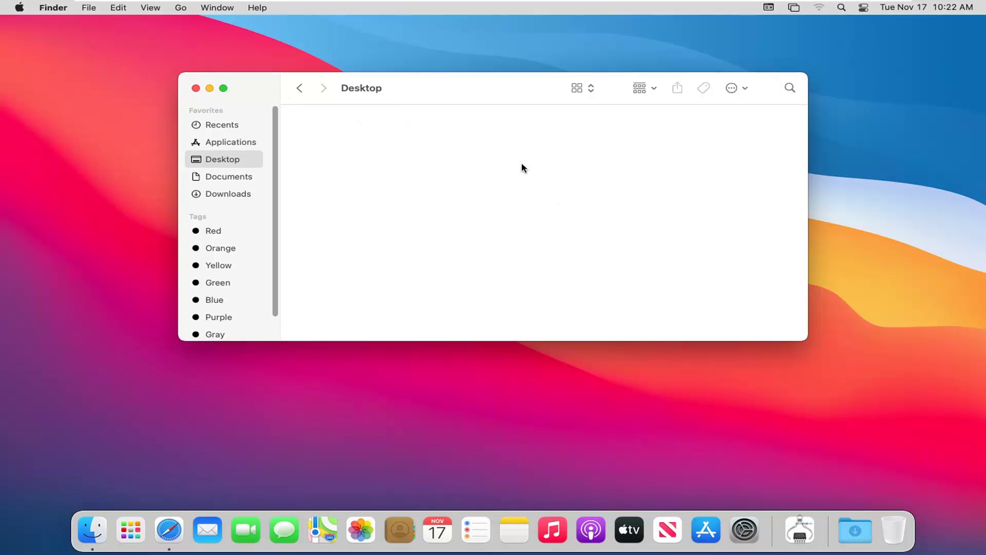
# Show Applications as a list sorted by Date Modified, then reverse the sort order
pyautogui.click(223, 147)
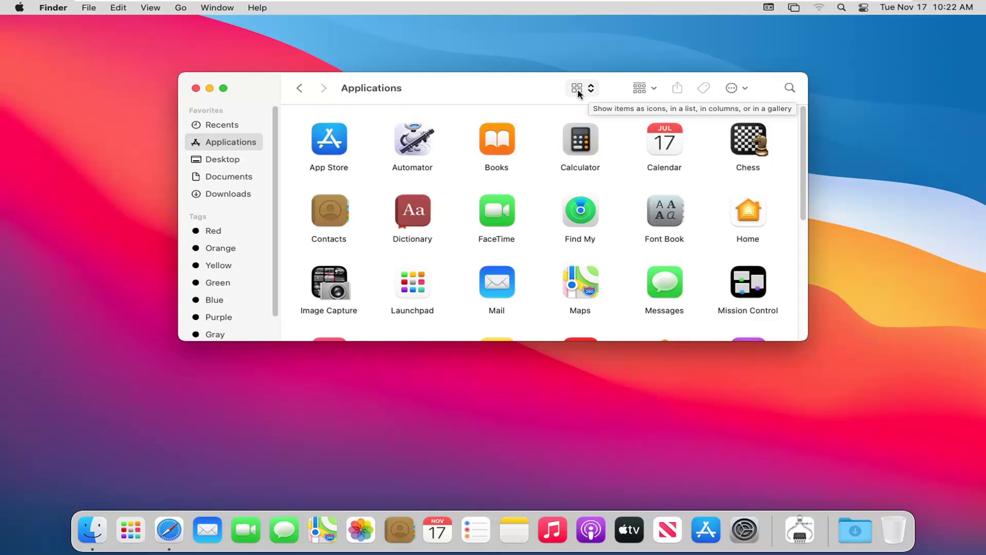
pyautogui.click(578, 93)
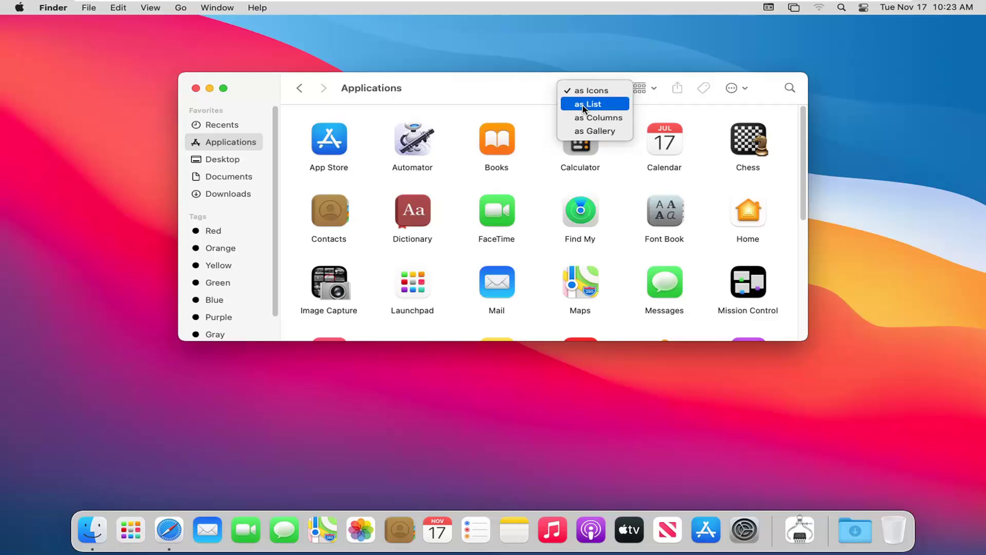
pyautogui.click(583, 107)
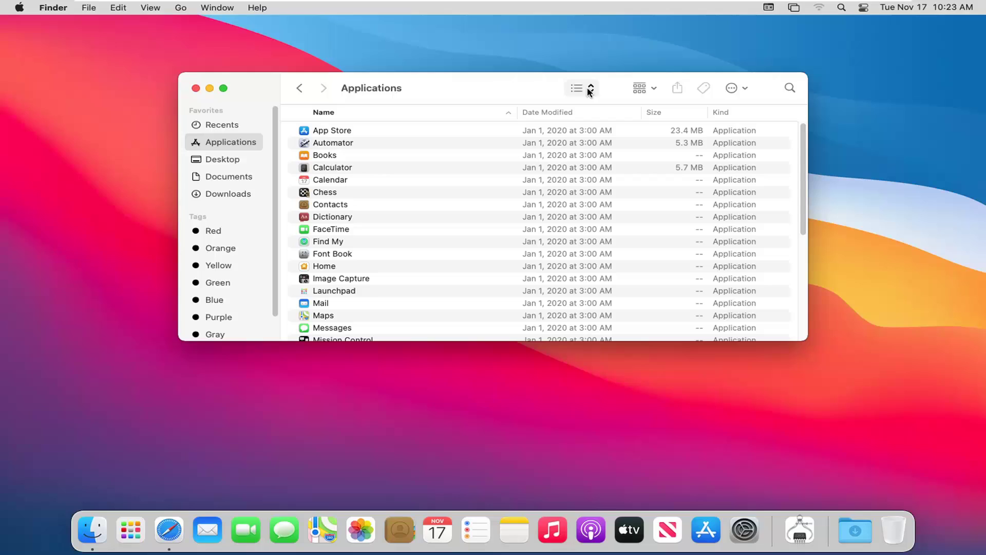
pyautogui.click(557, 115)
pyautogui.click(557, 114)
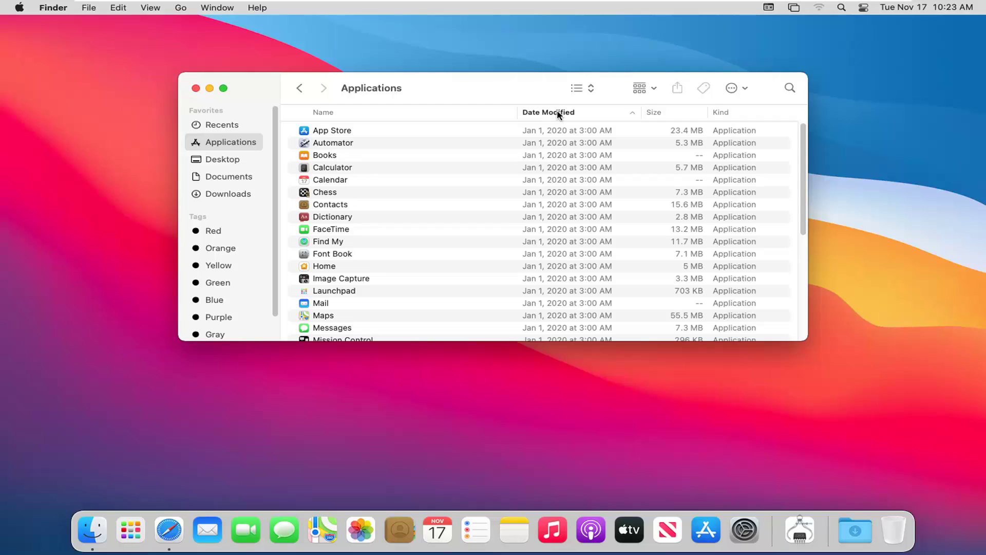
# Switch the Applications folder back to icon view
pyautogui.click(586, 91)
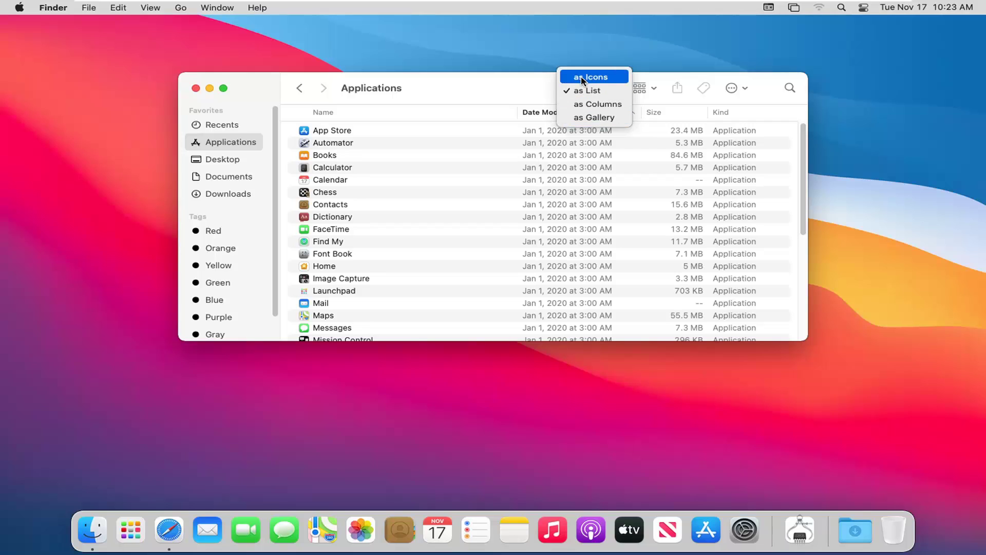
pyautogui.click(582, 80)
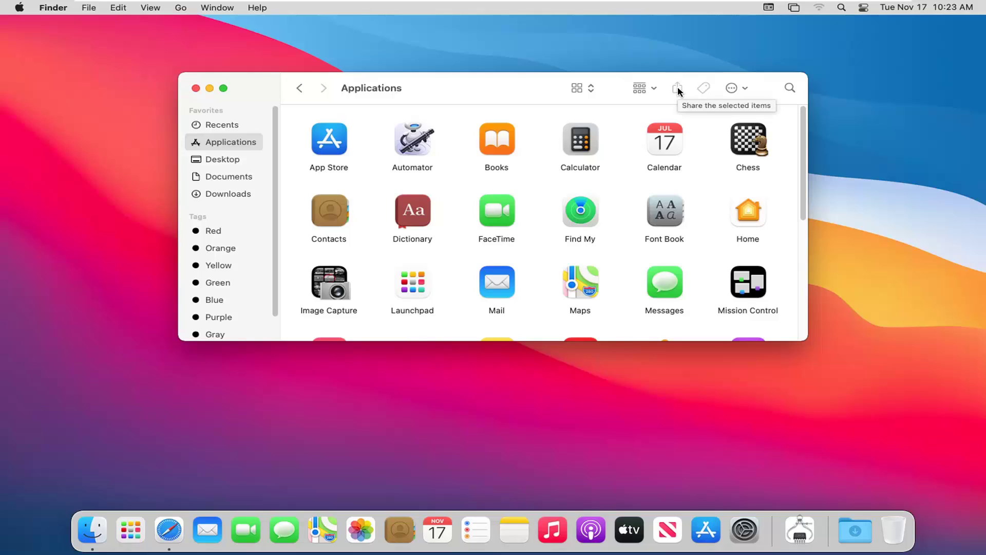
# Select Calculator, peek at its Share options, then show its more-actions menu
pyautogui.click(580, 143)
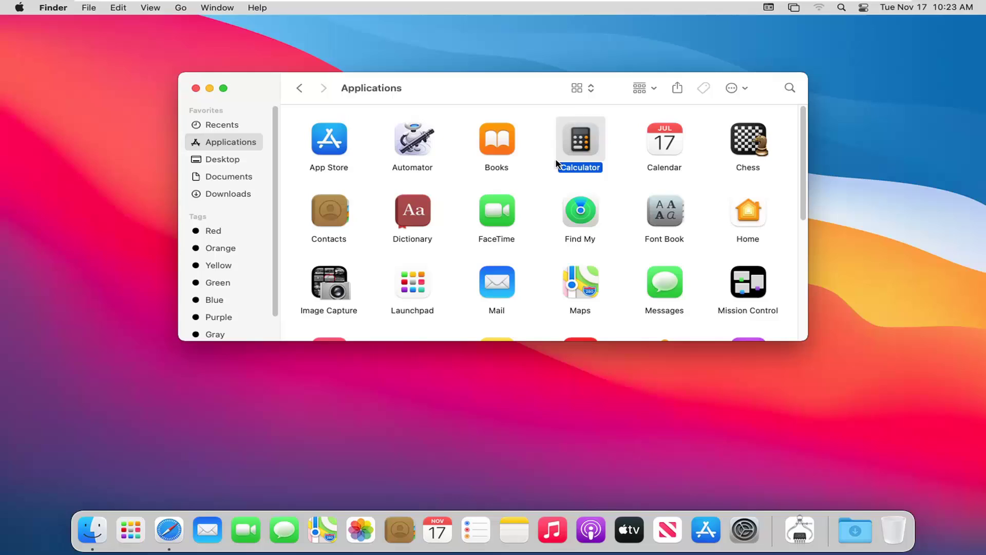
pyautogui.click(678, 92)
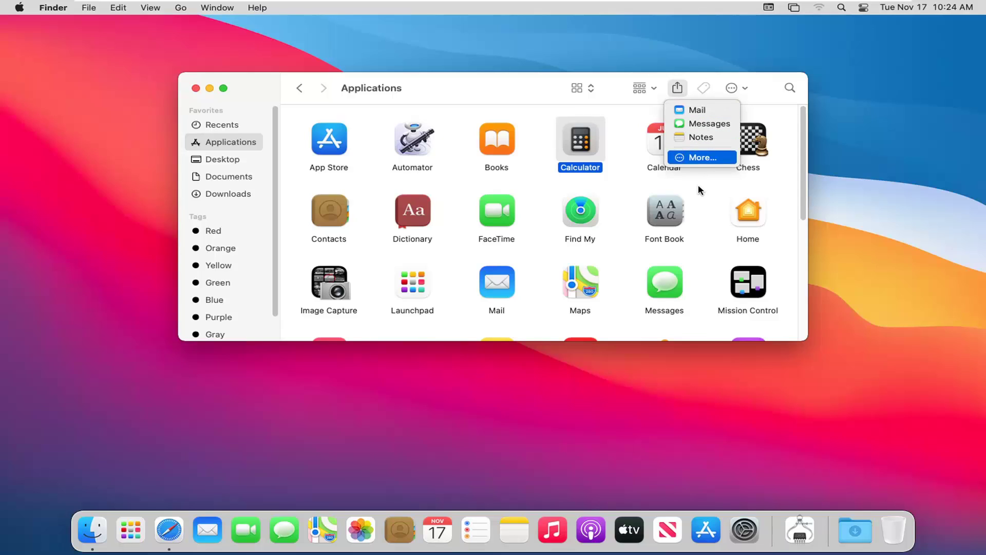
pyautogui.click(703, 81)
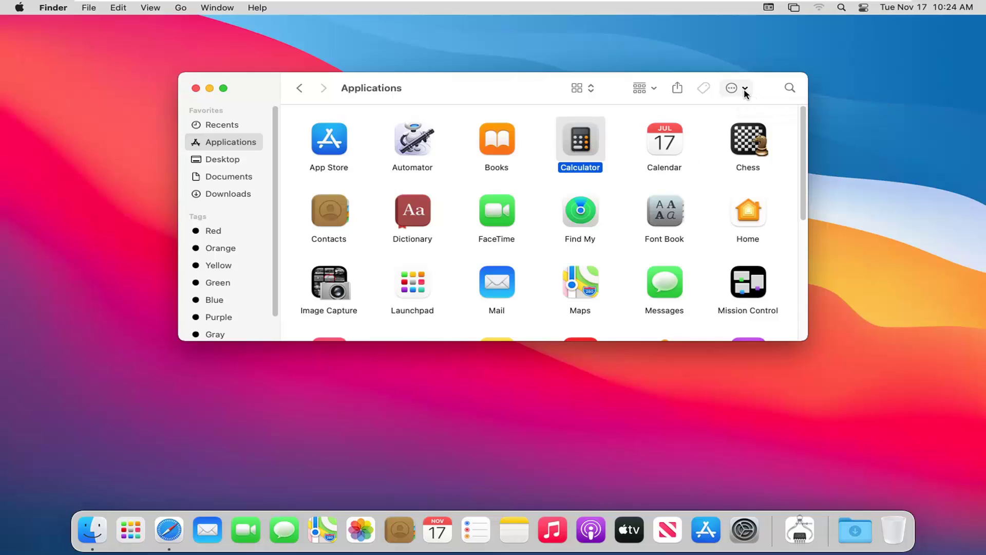
pyautogui.click(743, 89)
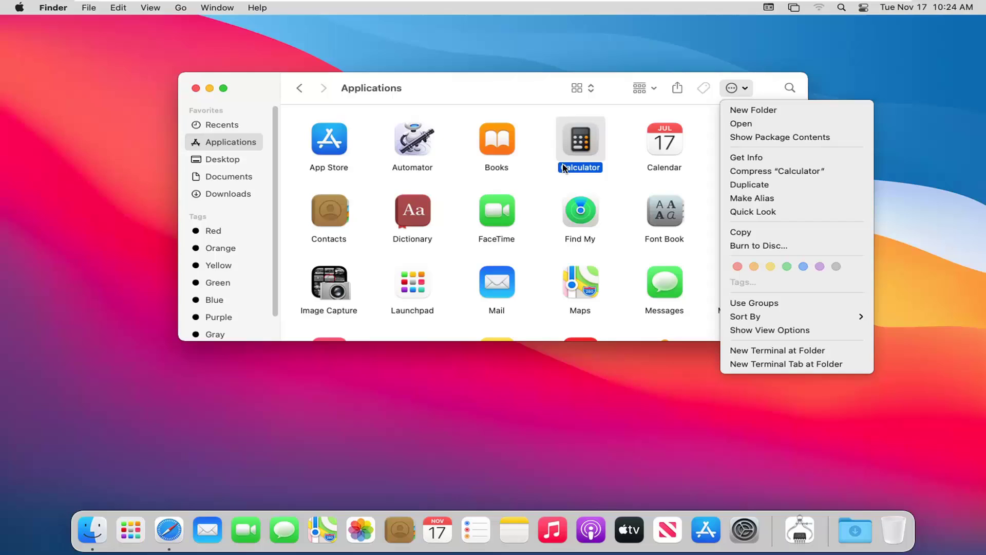
# Show Calculator's Get Info window, highlight its Where path, then close it
pyautogui.click(758, 161)
pyautogui.moveTo(104, 29); pyautogui.dragTo(415, 46)
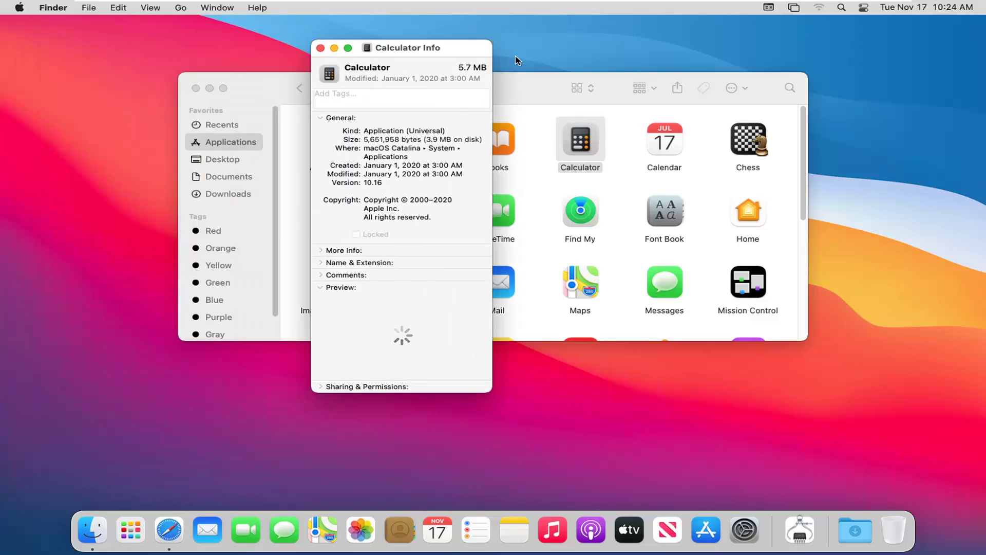
pyautogui.moveTo(516, 61); pyautogui.dragTo(571, 68)
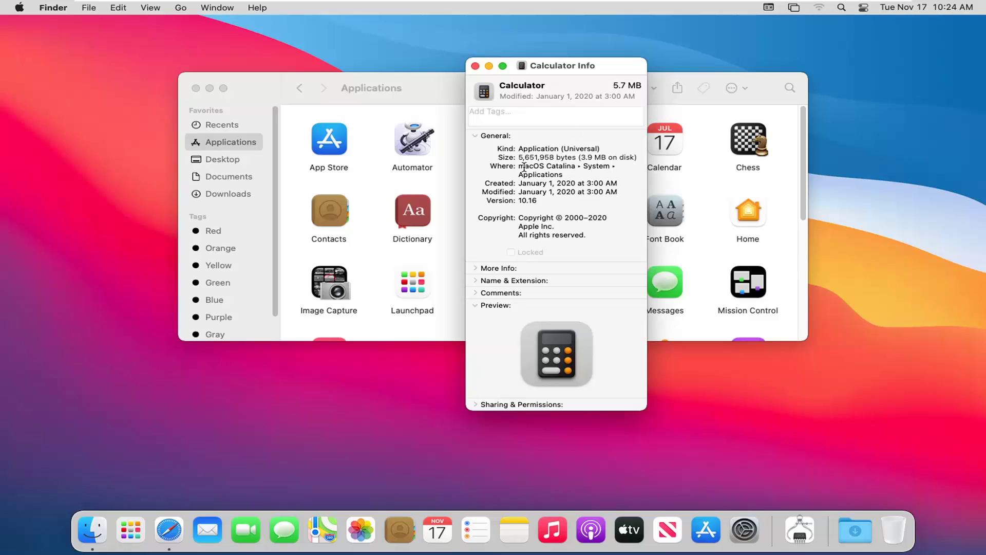
pyautogui.moveTo(524, 167); pyautogui.dragTo(548, 197)
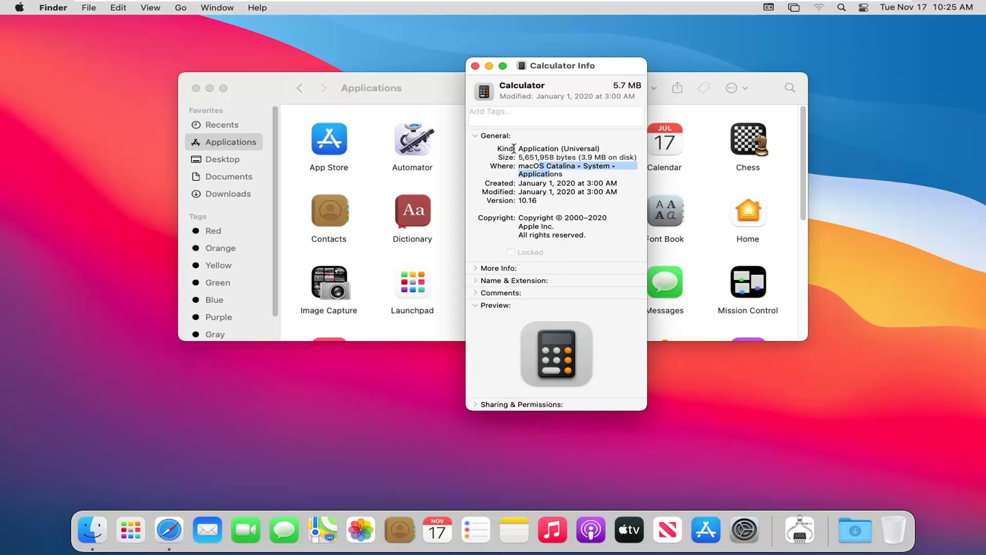
pyautogui.click(476, 66)
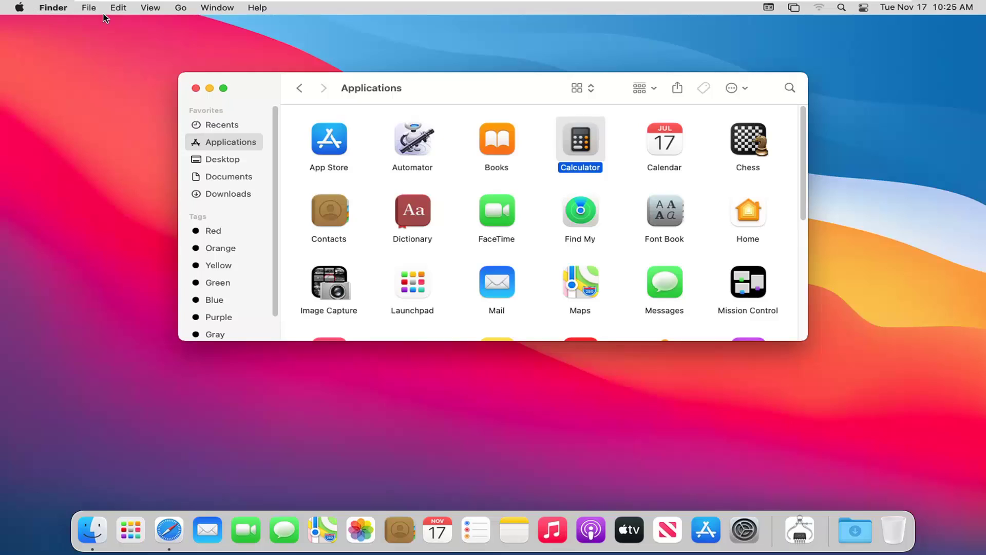
pyautogui.click(116, 9)
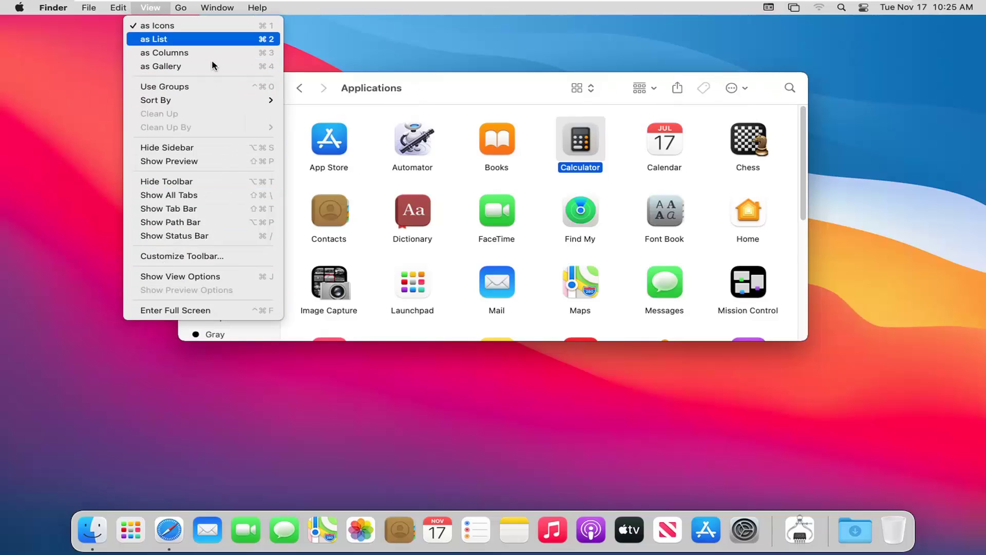
pyautogui.click(435, 123)
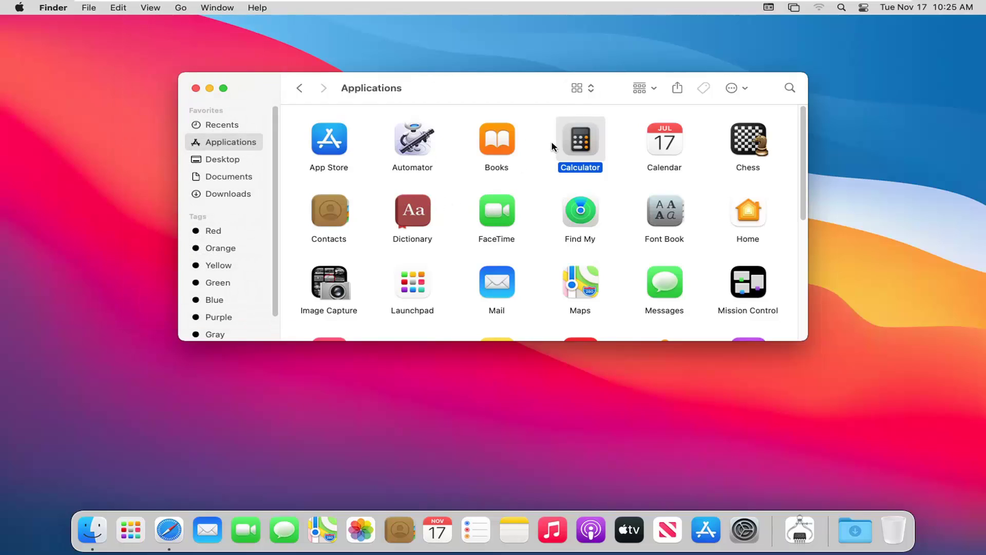
# Start renaming Calculator and a folder search unused, then close the Finder window
pyautogui.press('Return')
pyautogui.press('Return')
pyautogui.click(789, 90)
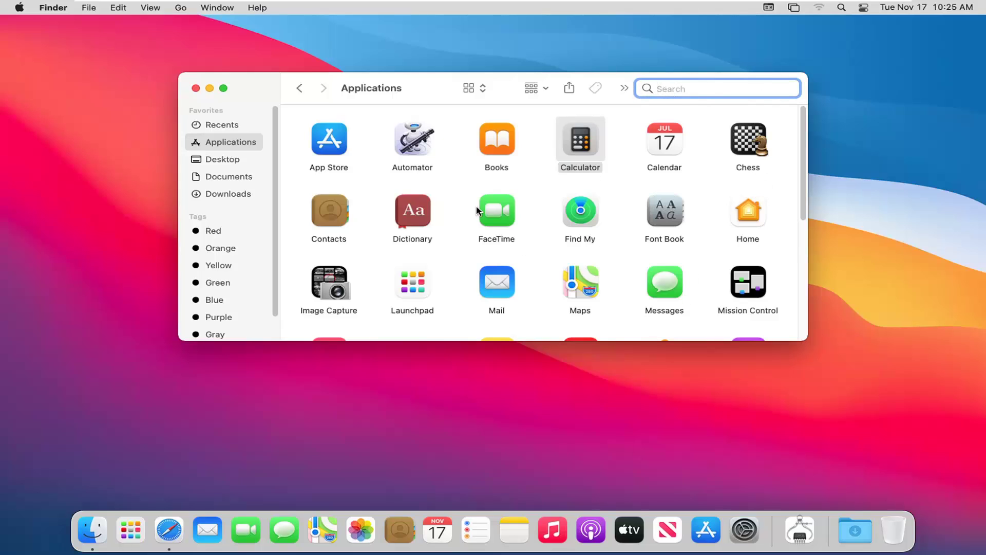
pyautogui.scroll(-5, 617, 215)
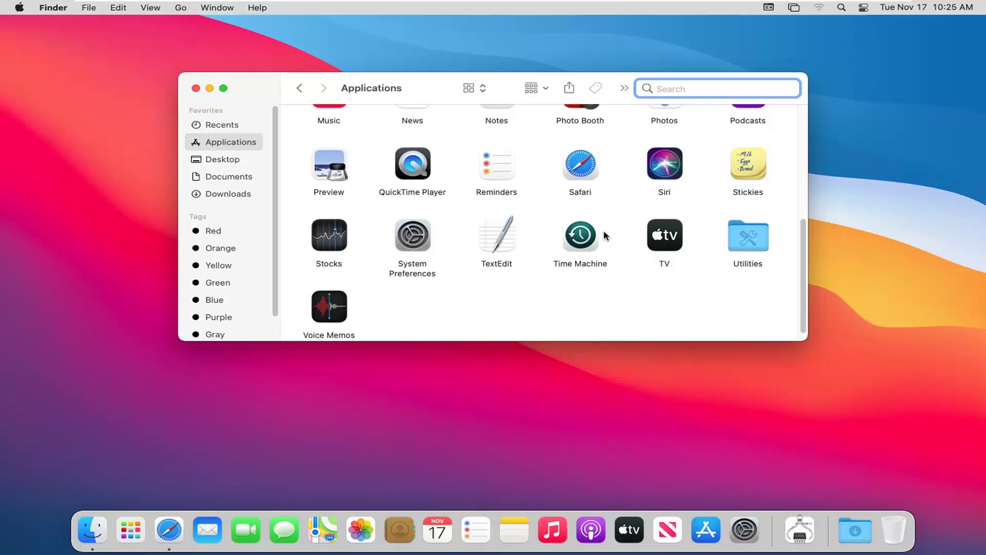
pyautogui.scroll(5, 610, 231)
pyautogui.scroll(2, 604, 235)
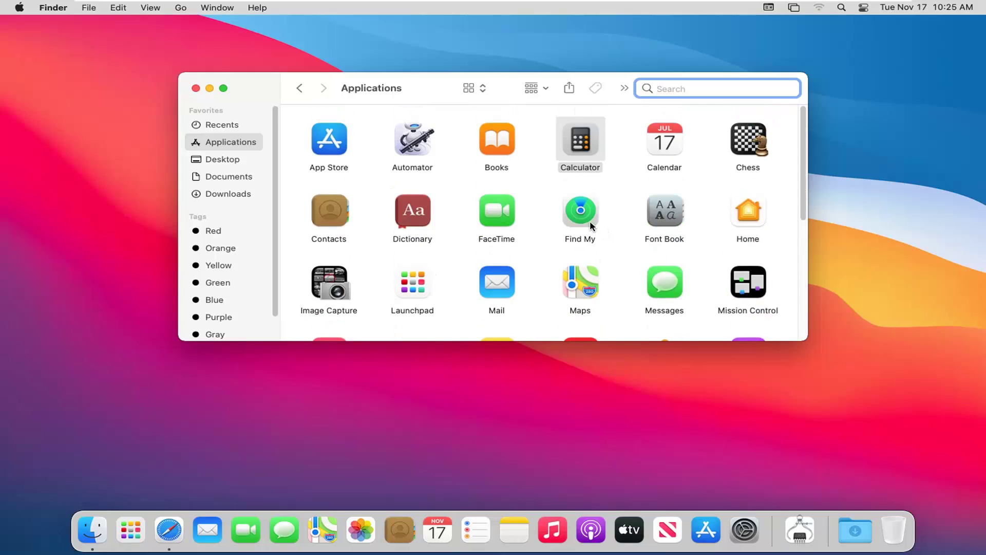
pyautogui.click(196, 88)
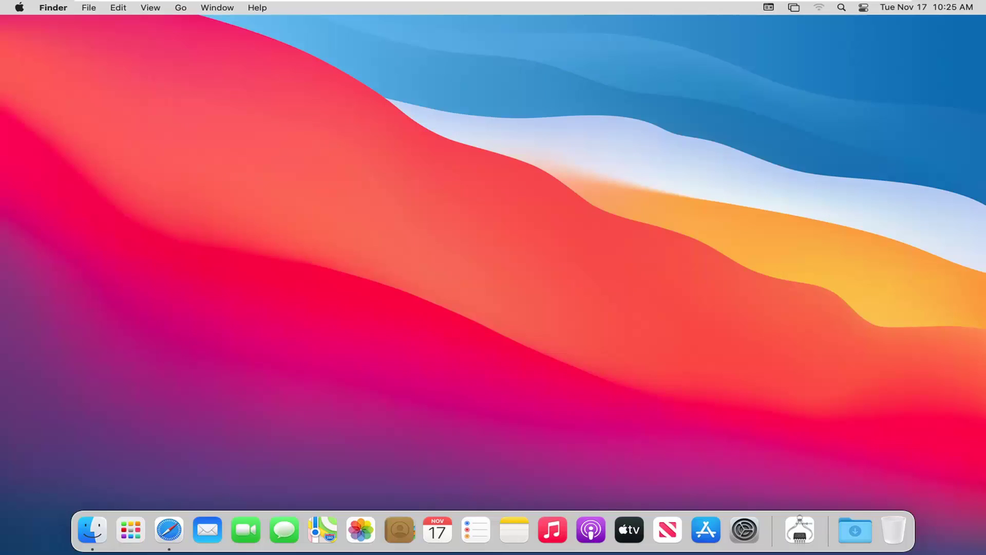